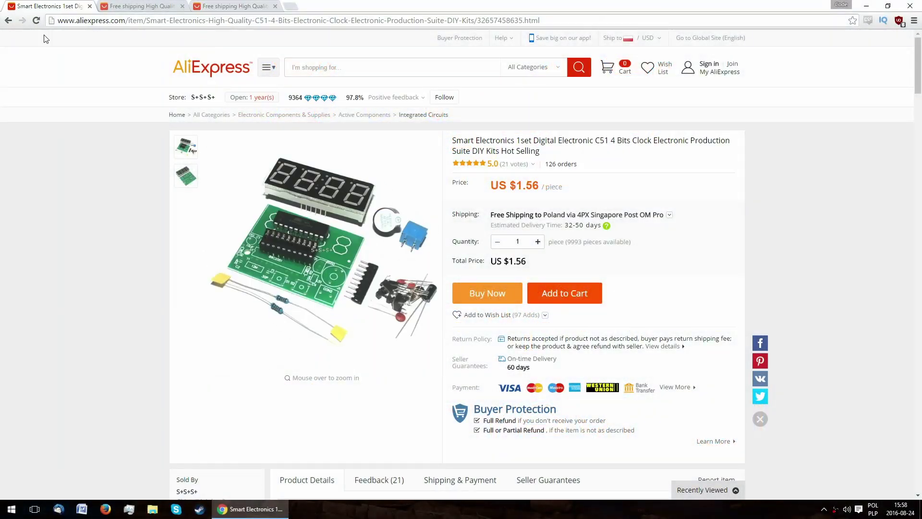
Flip through the three C51 clock kit listings, ending back on the first AT89C2051 listing.
left_click(130, 6)
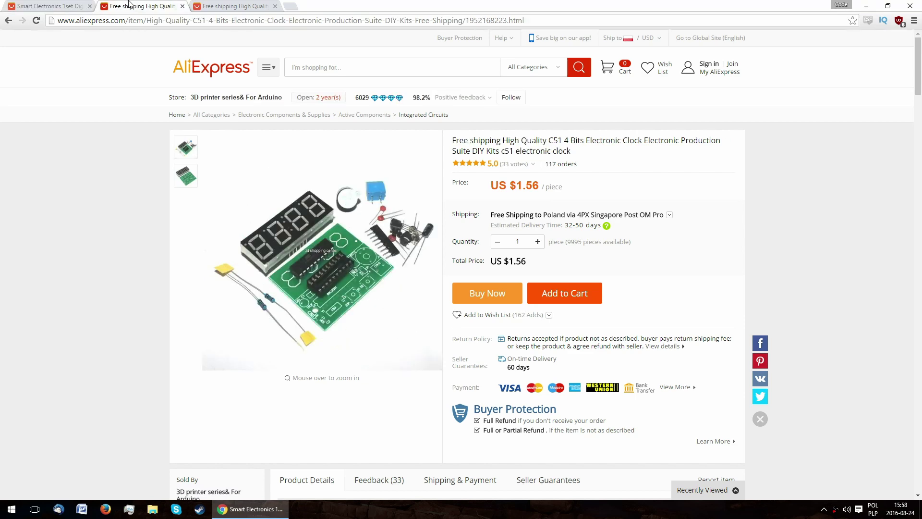
left_click(54, 5)
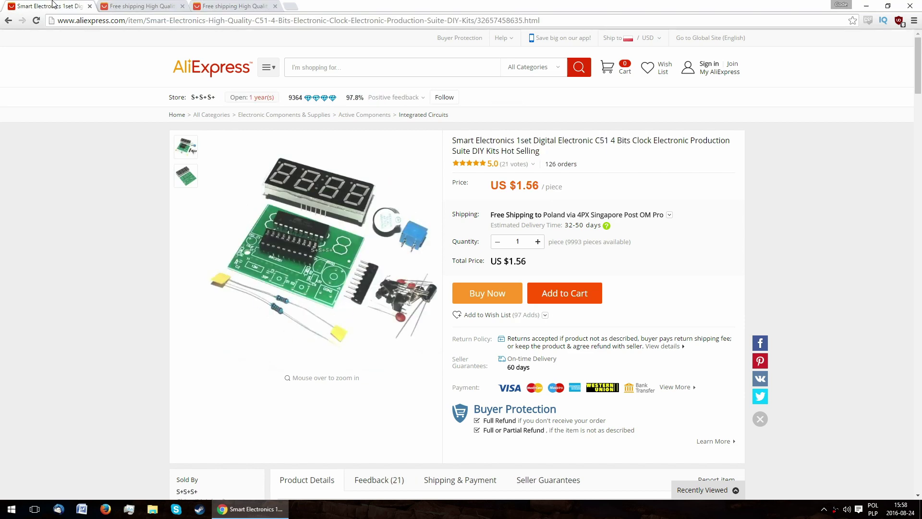
scroll(104, 154, "down", 5)
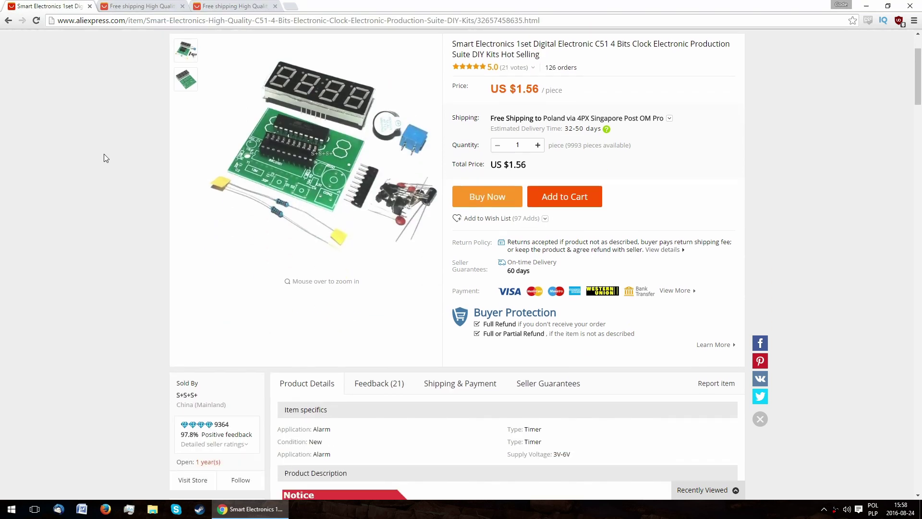
scroll(104, 155, "down", 5)
scroll(106, 157, "down", 2)
key("ctrl+Tab")
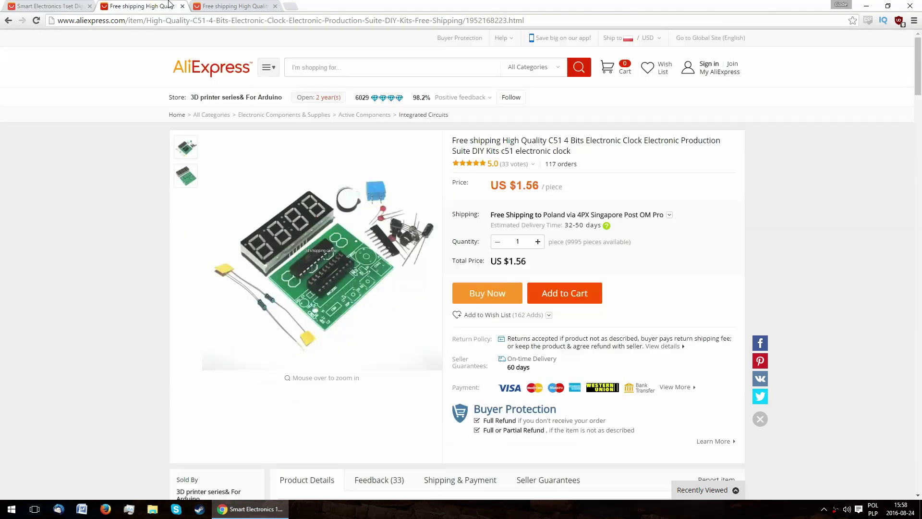
scroll(173, 159, "down", 6)
scroll(173, 159, "down", 5)
scroll(174, 160, "down", 1)
key("ctrl+Tab")
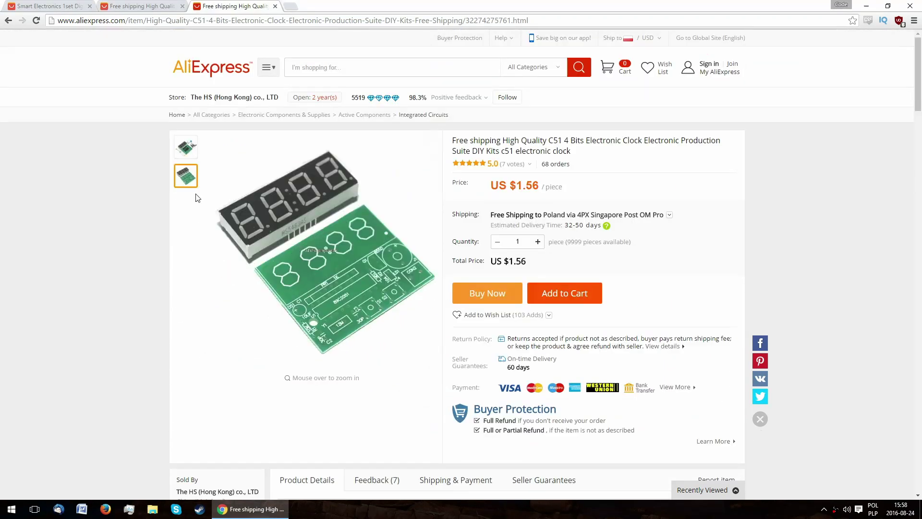
scroll(192, 225, "down", 10)
left_click(50, 6)
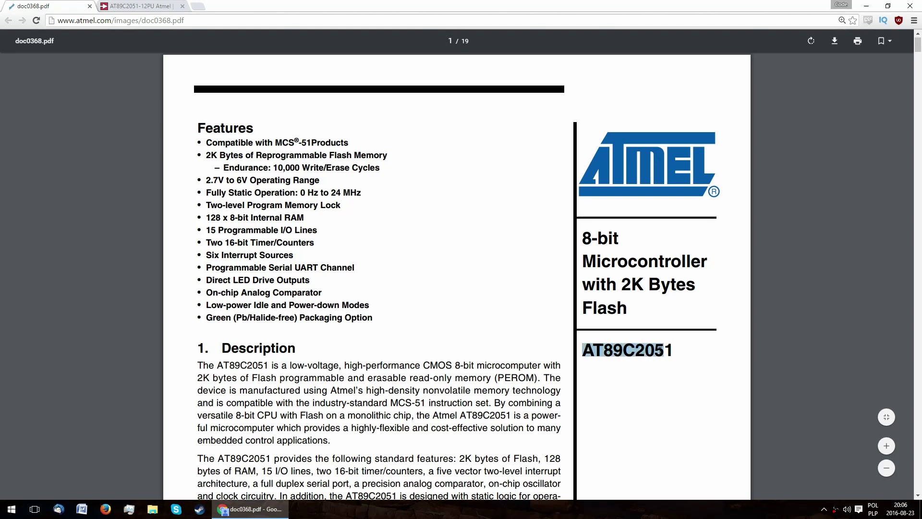
Bring up the Digi-Key AT89C2051-12PU page showing its $2.76 single-unit price.
left_click(113, 5)
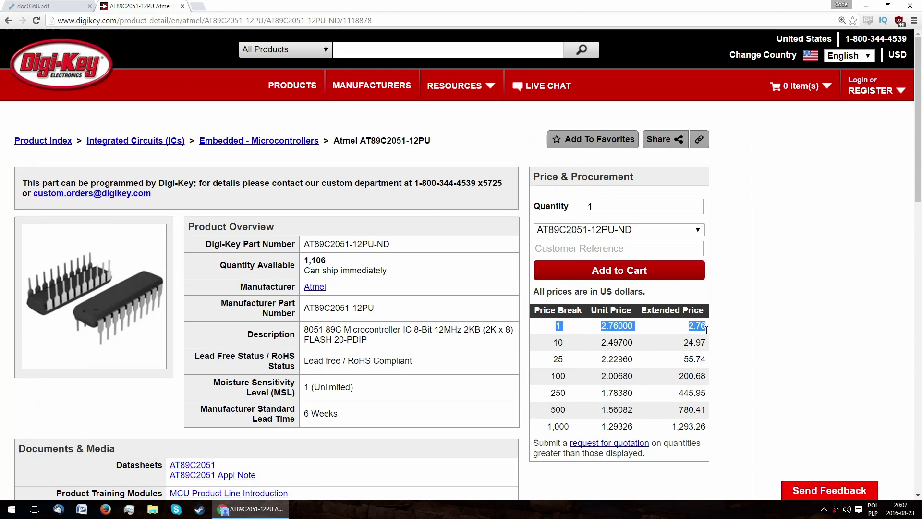